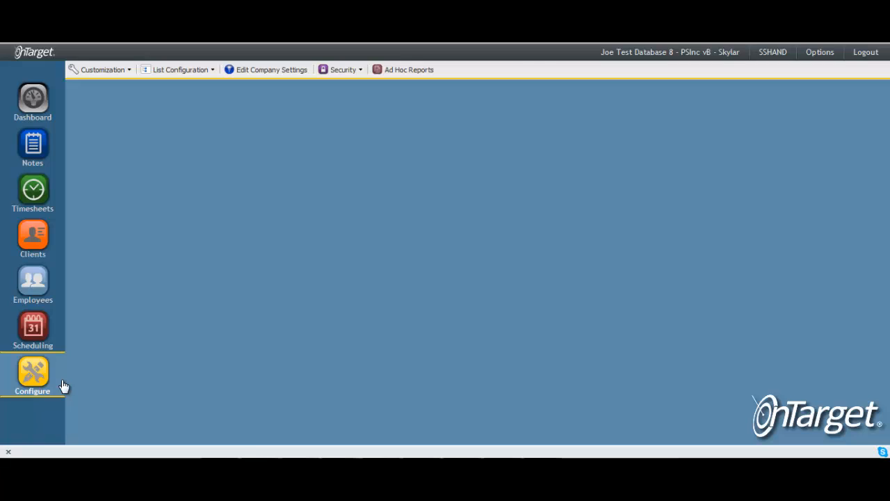
Open the Billing role for editing in the security role configuration.
click(355, 72)
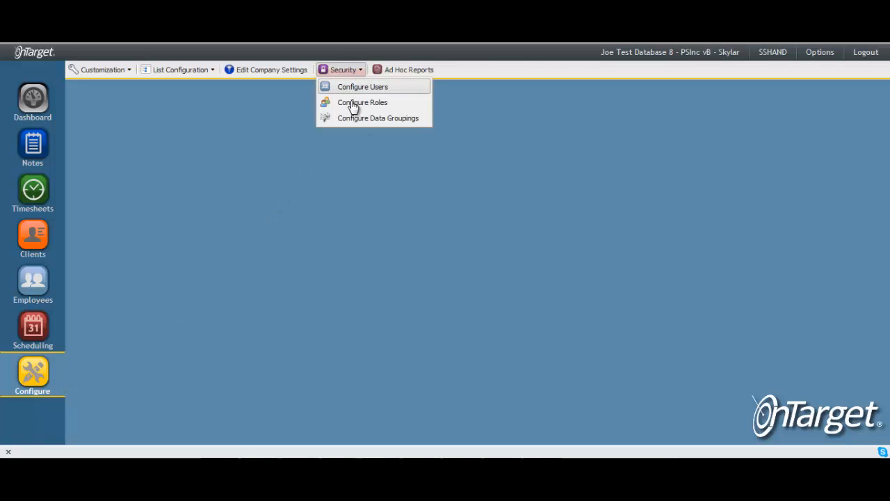
click(402, 111)
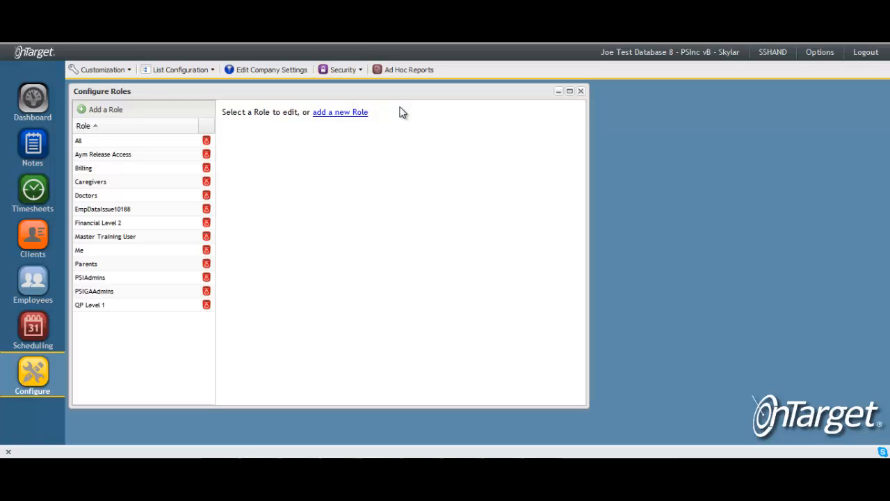
click(174, 169)
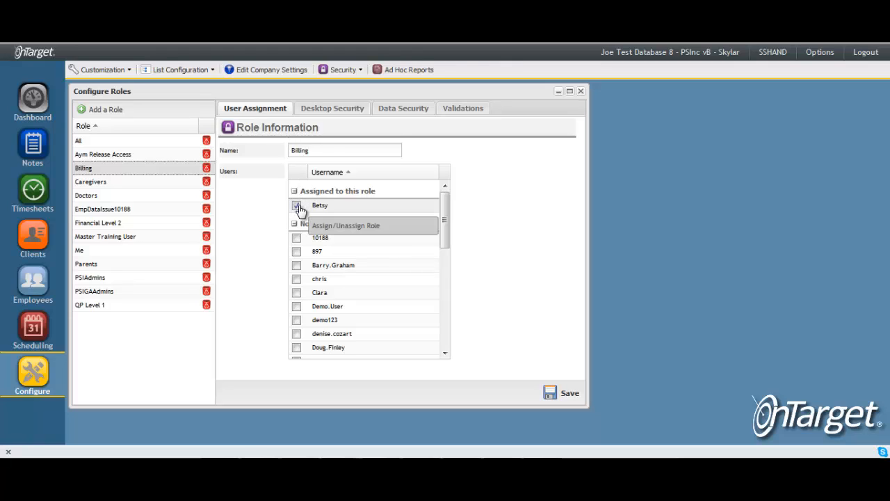
Allow the Billing role desktop access to Employees with its Demographics, Certifications, Roster and Pay Types sections.
click(361, 112)
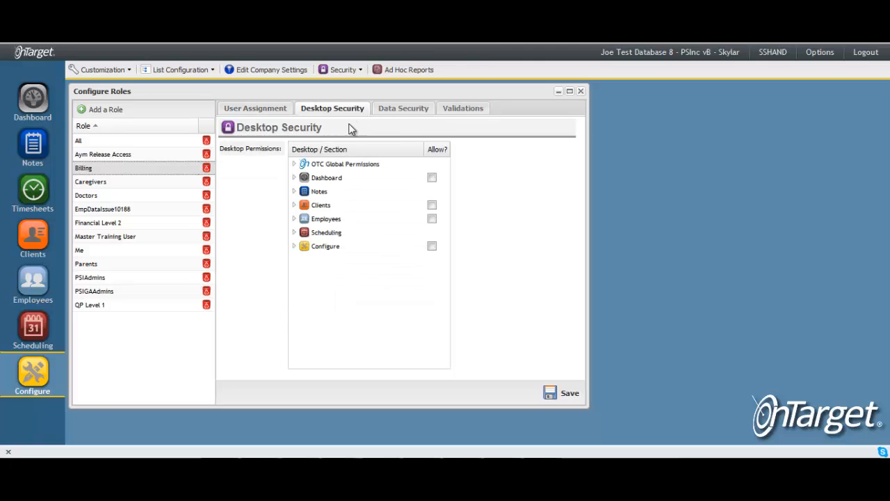
click(431, 220)
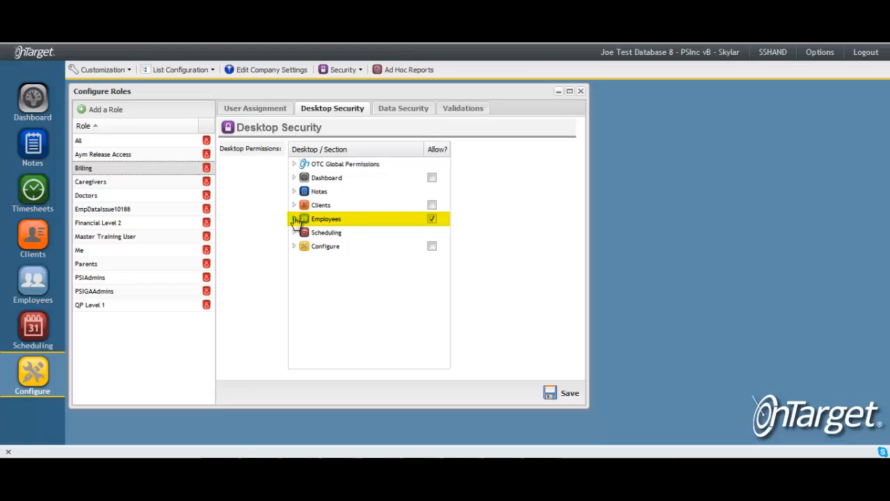
click(294, 219)
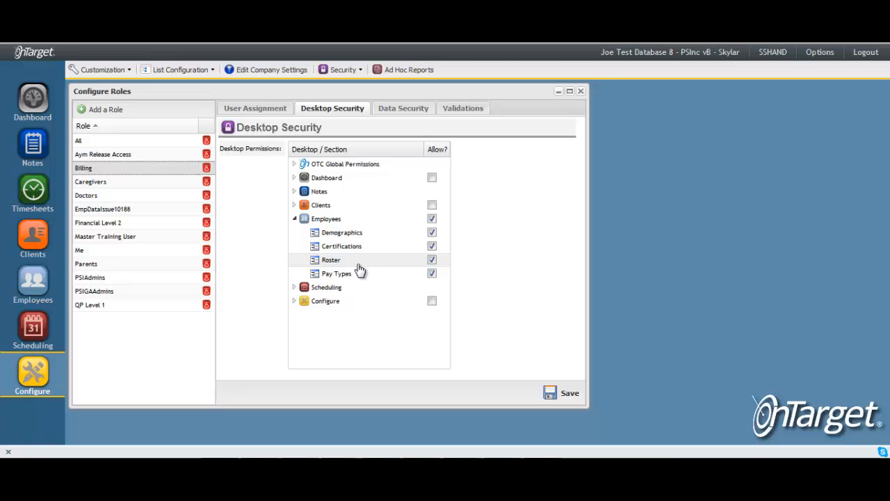
click(432, 274)
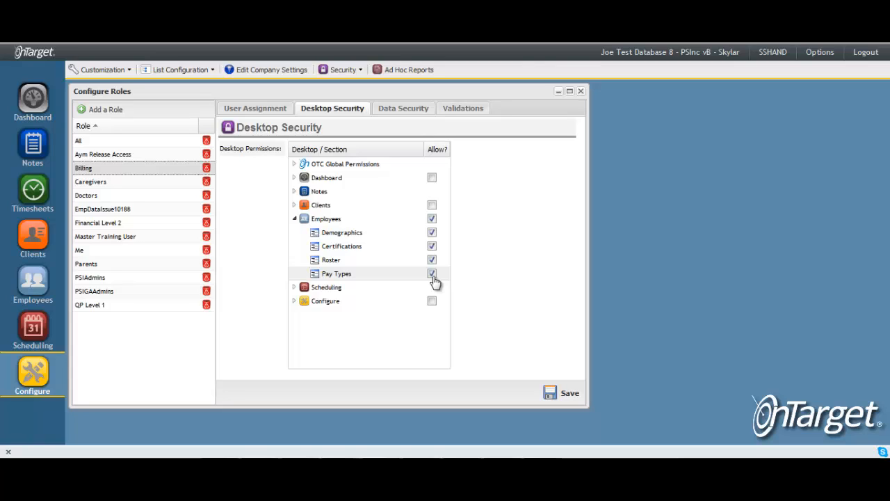
Open the first listed employee's record and examine its Demographics, Certifications, Roster and Pay Types sections.
click(33, 285)
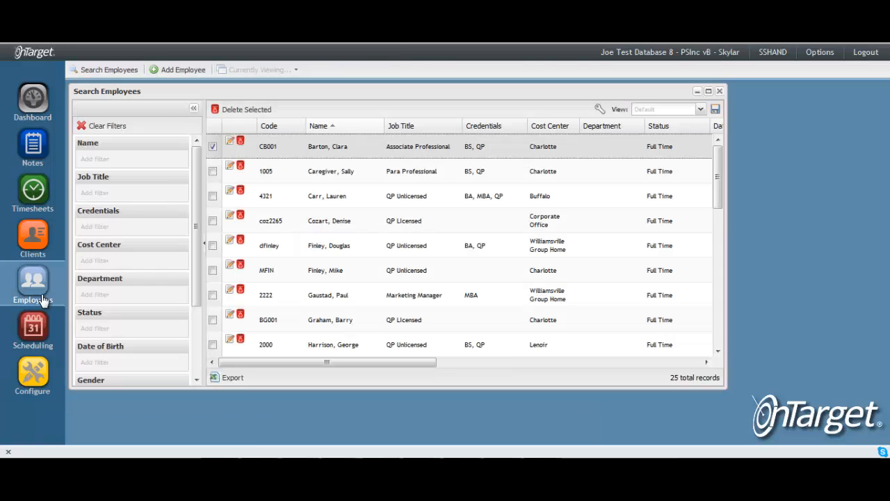
click(229, 145)
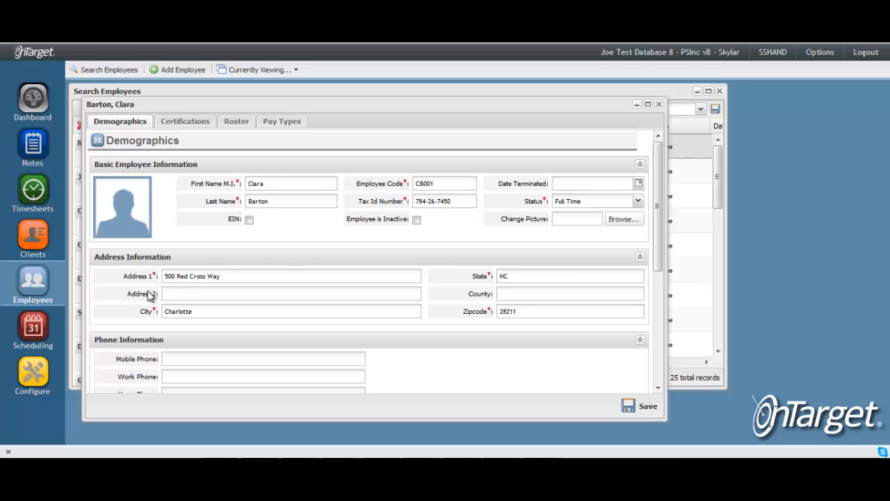
scroll(171, 280, down, 3)
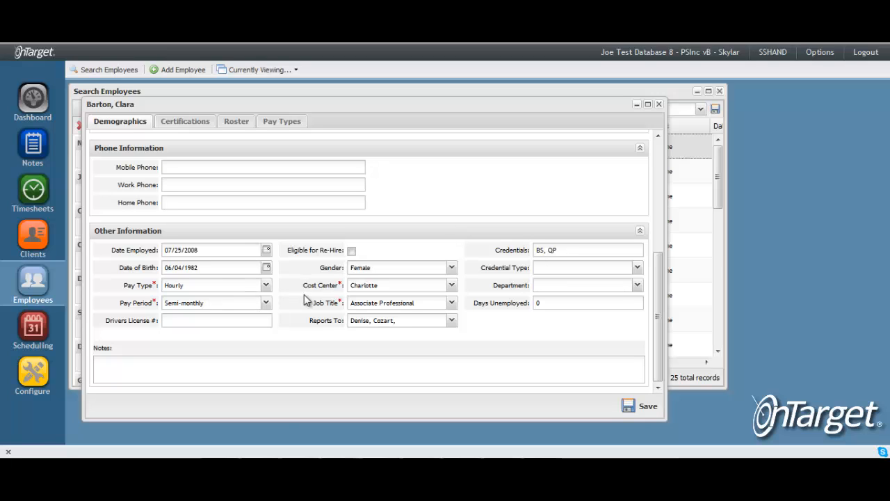
click(185, 122)
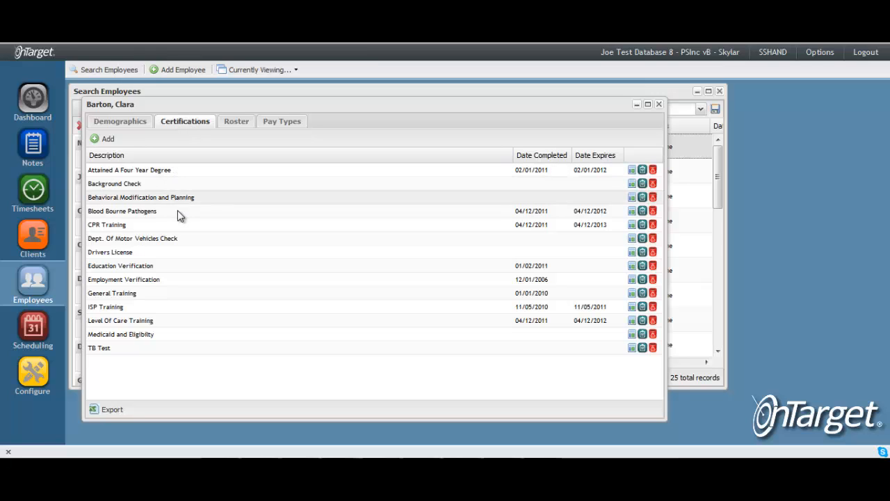
click(235, 125)
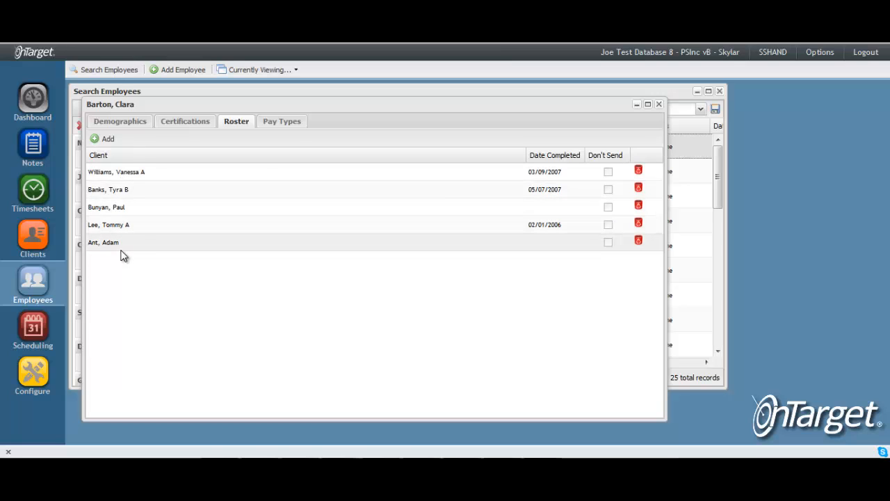
click(297, 125)
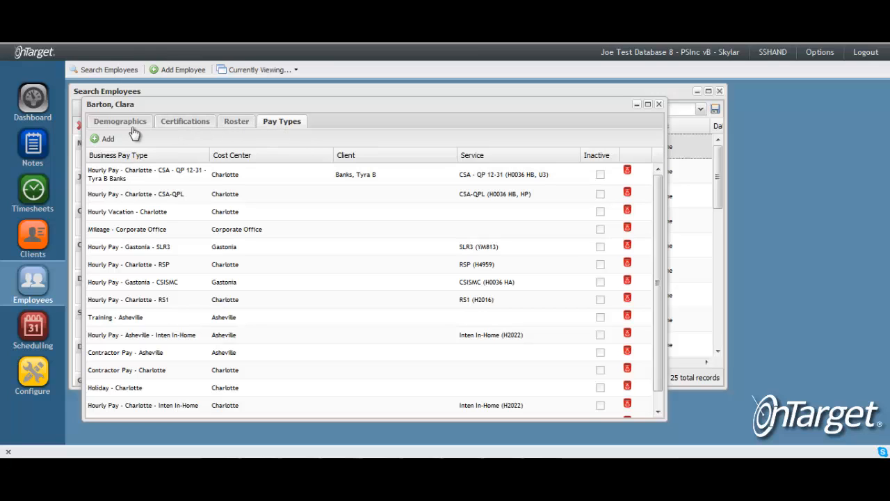
Return to the Billing role and expand the Employee properties of the All Employees grouping in its data security.
click(32, 376)
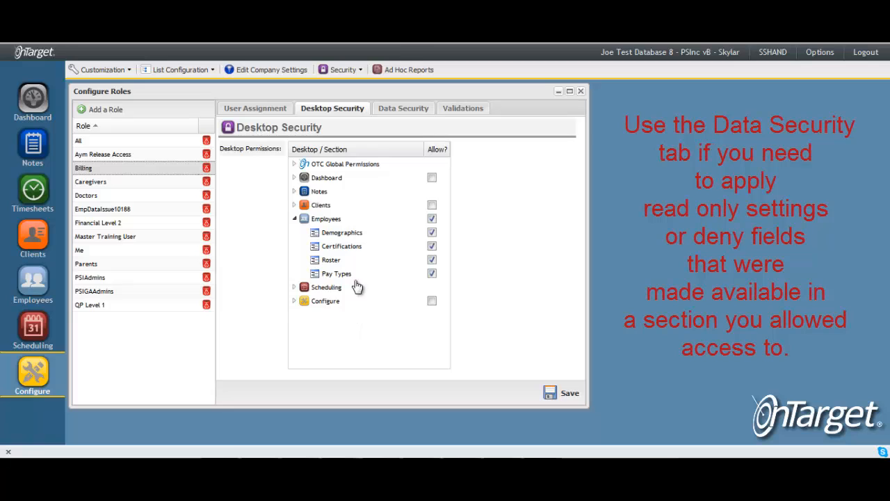
click(405, 117)
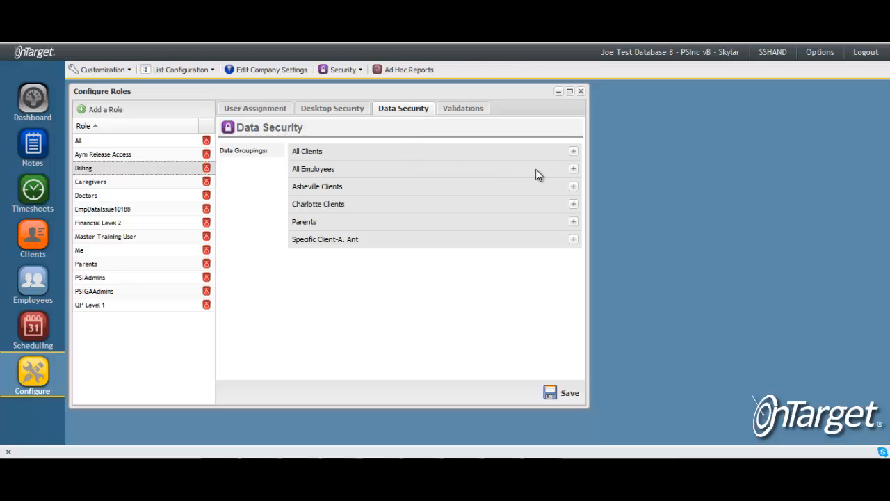
click(573, 170)
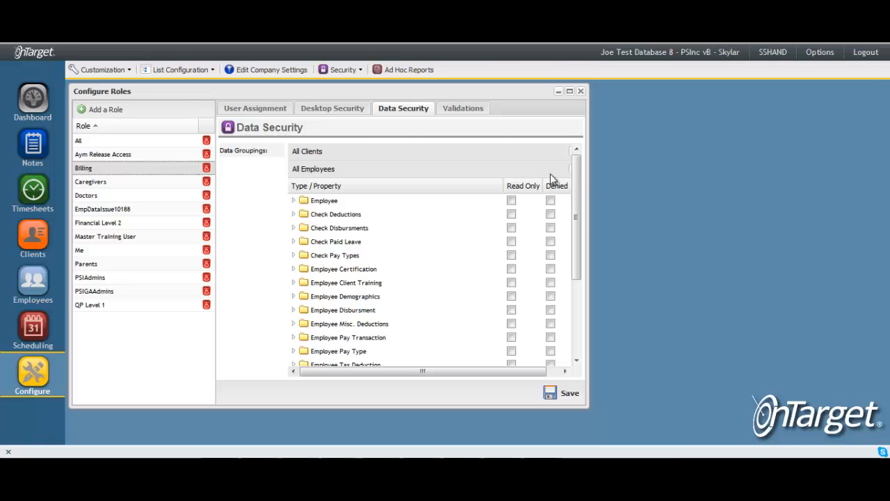
click(294, 202)
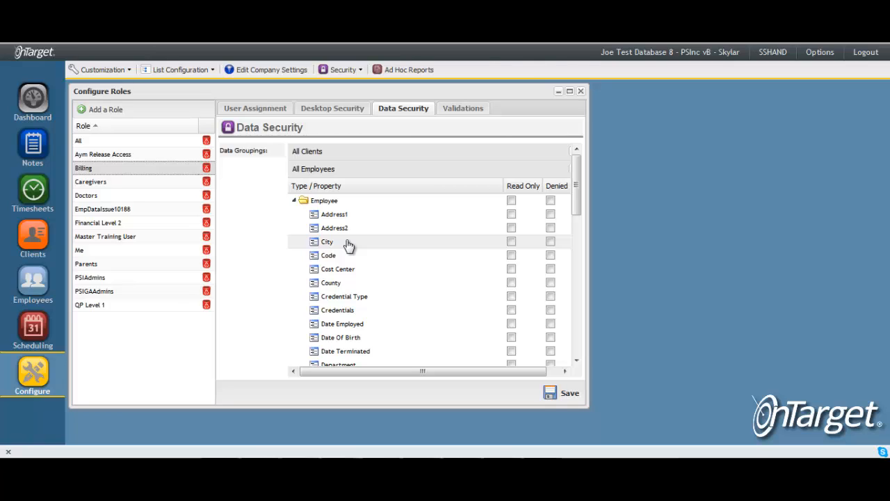
Make the Employee properties Address1, Address2, City, Code, Cost Center, County and Credential Type read only.
click(511, 230)
click(511, 258)
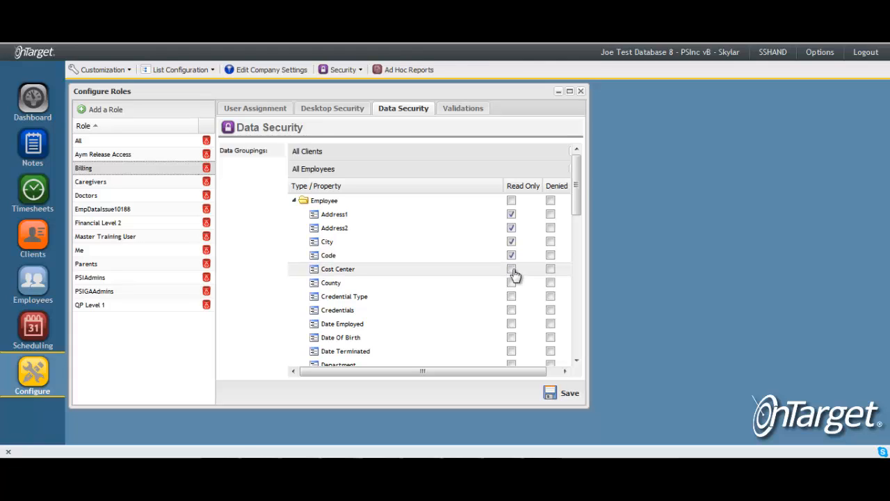
click(513, 272)
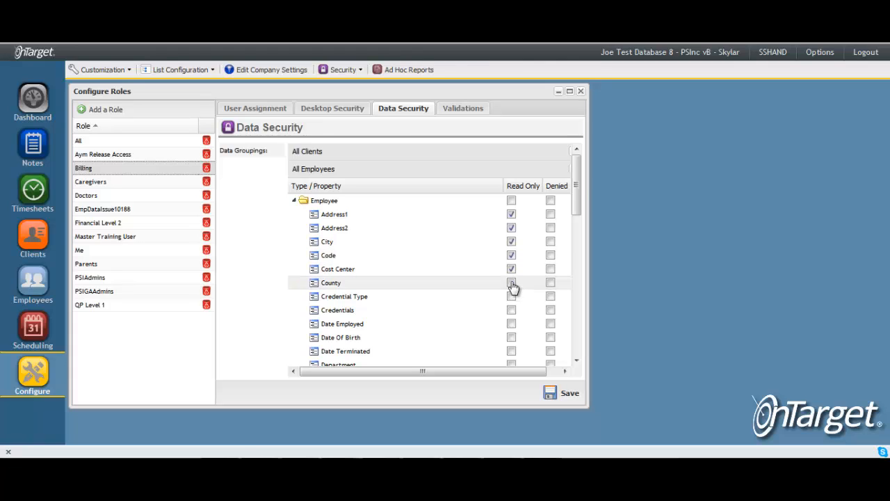
click(511, 285)
click(511, 301)
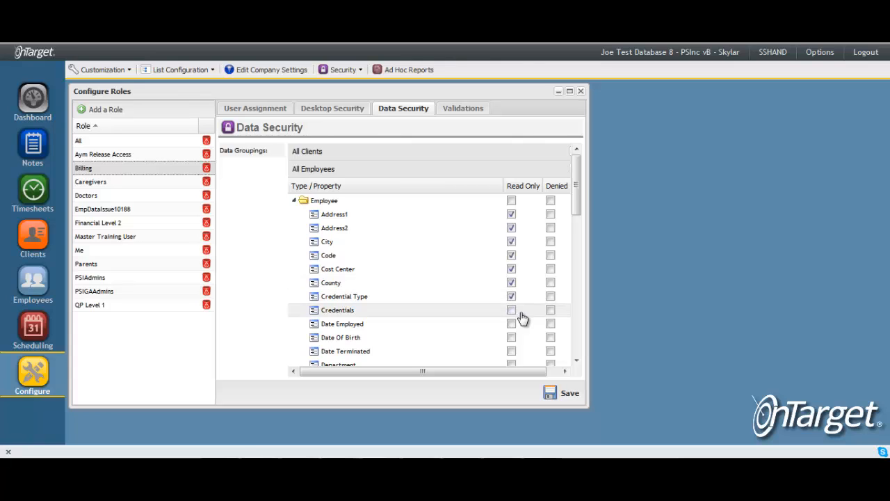
Deny the Credentials property and make Date Employed, Date Of Birth and Date Terminated read only.
click(551, 317)
click(512, 325)
click(512, 339)
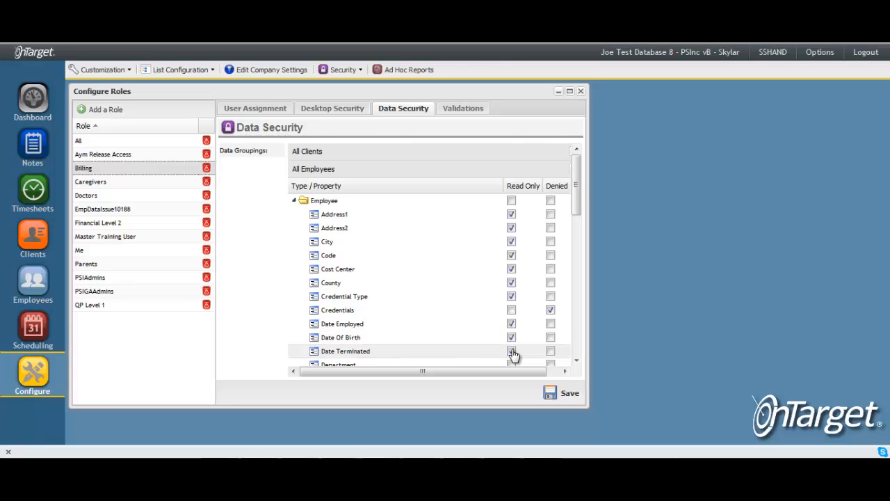
click(511, 352)
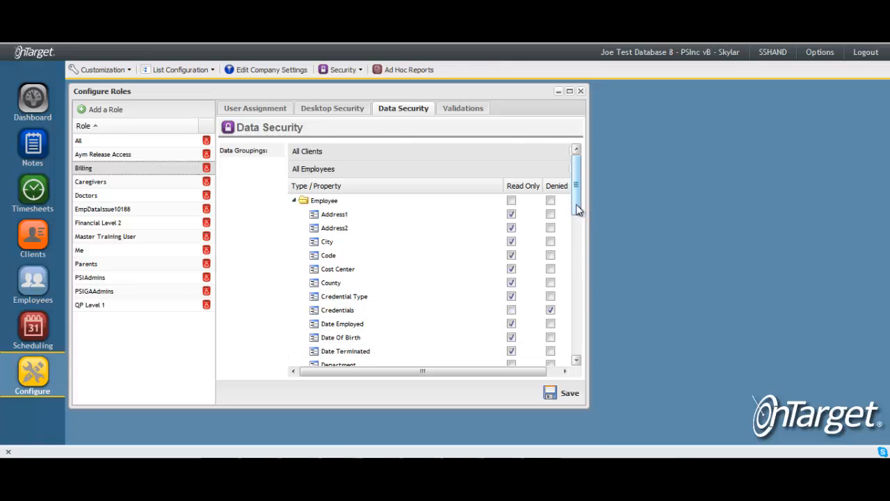
Look over the remaining properties and data types in the All Employees grouping.
drag(576, 209, 583, 315)
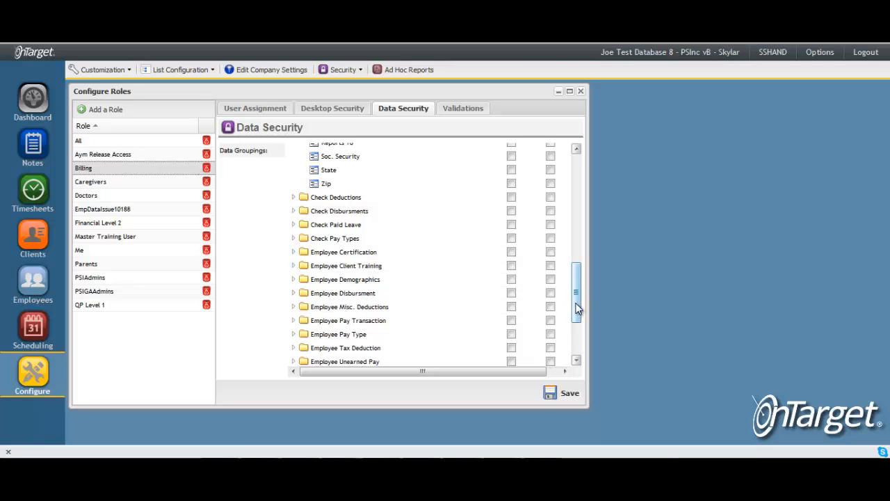
drag(577, 308, 580, 353)
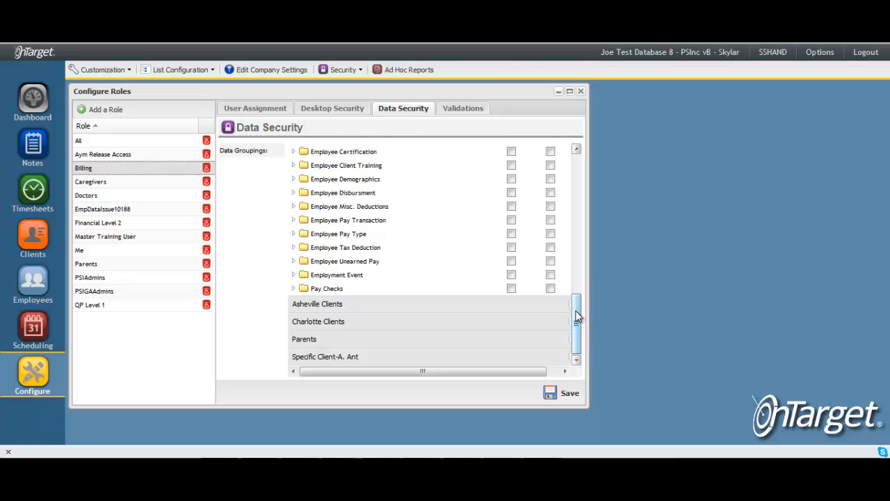
scroll(576, 316, up, 10)
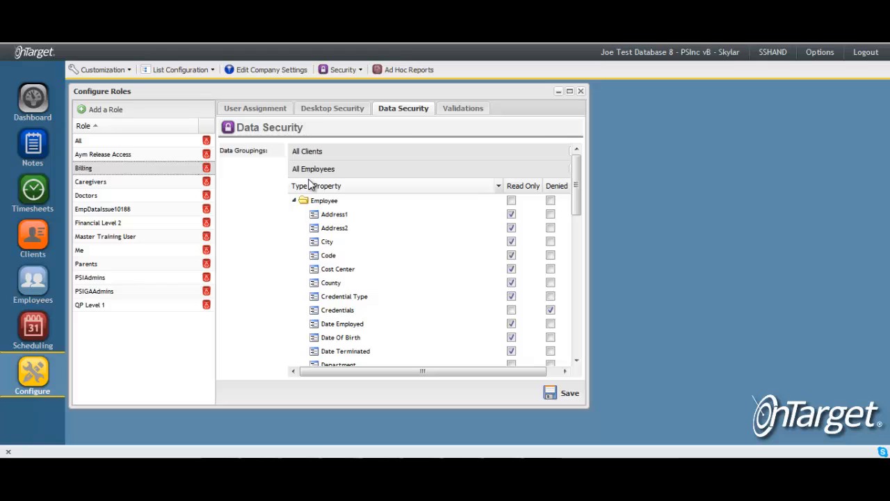
Create a new data grouping named Asheville Employees that applies to Employees.
click(362, 73)
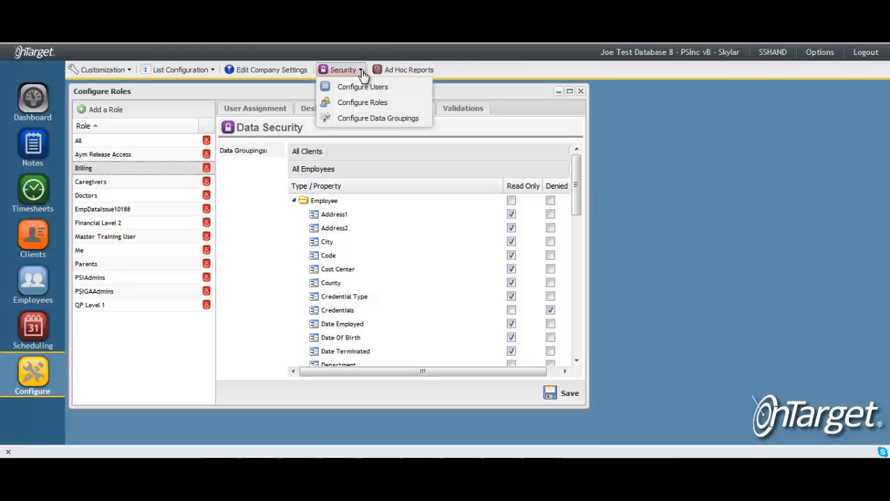
click(379, 118)
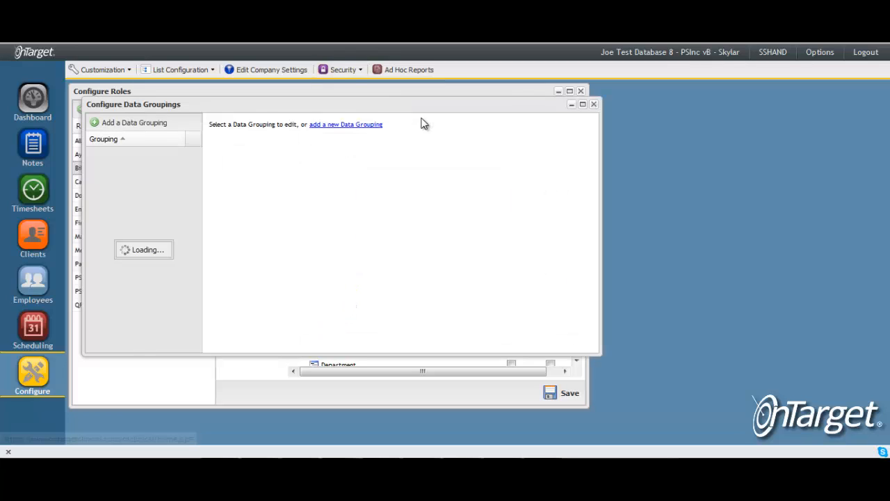
click(134, 123)
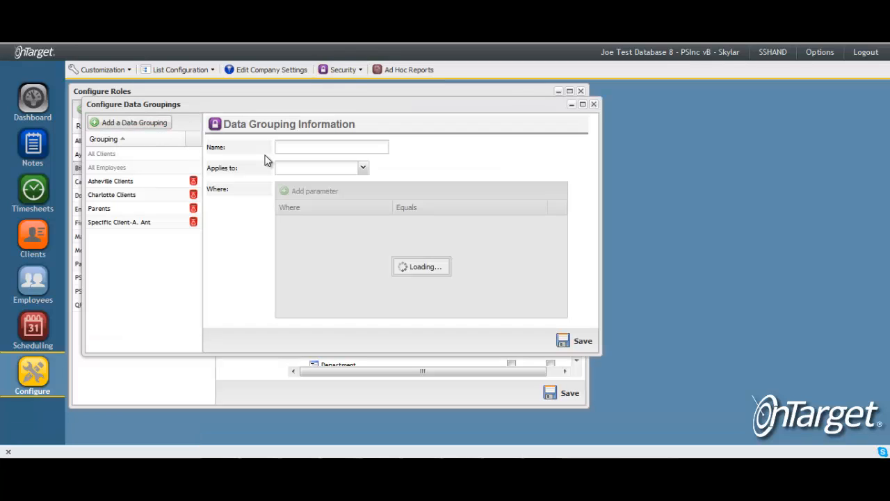
text(Ash)
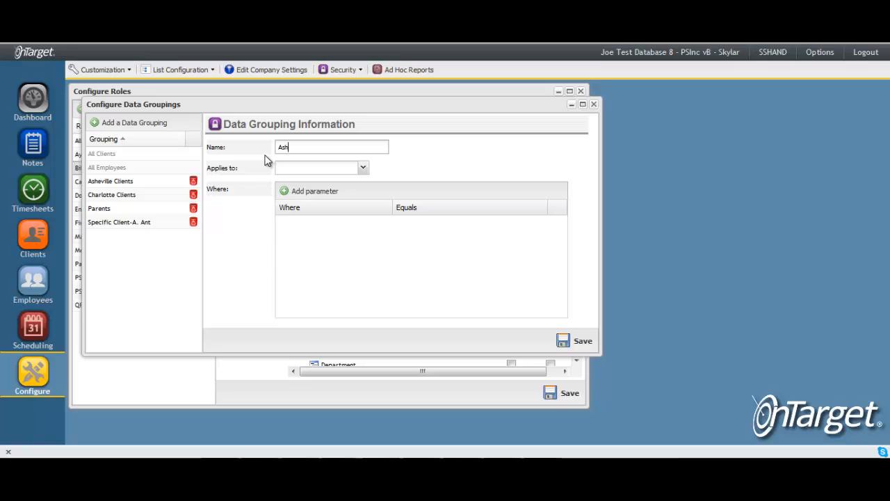
text(eville Employees)
click(367, 172)
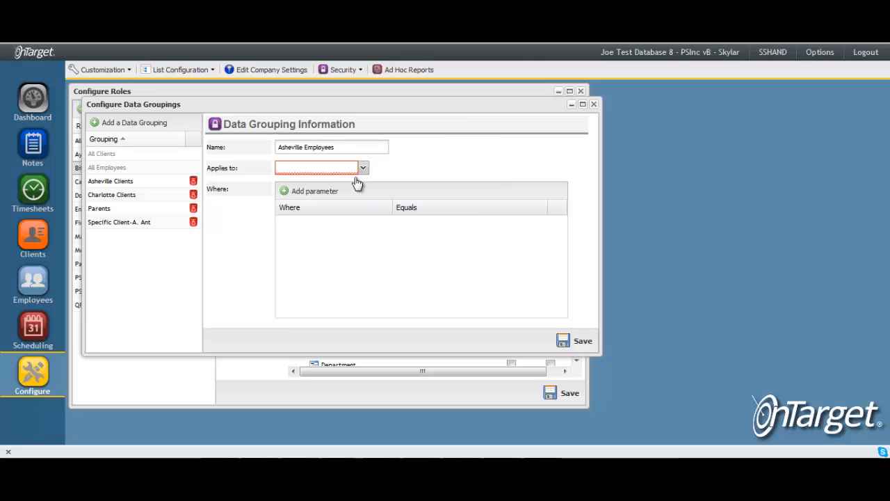
click(329, 201)
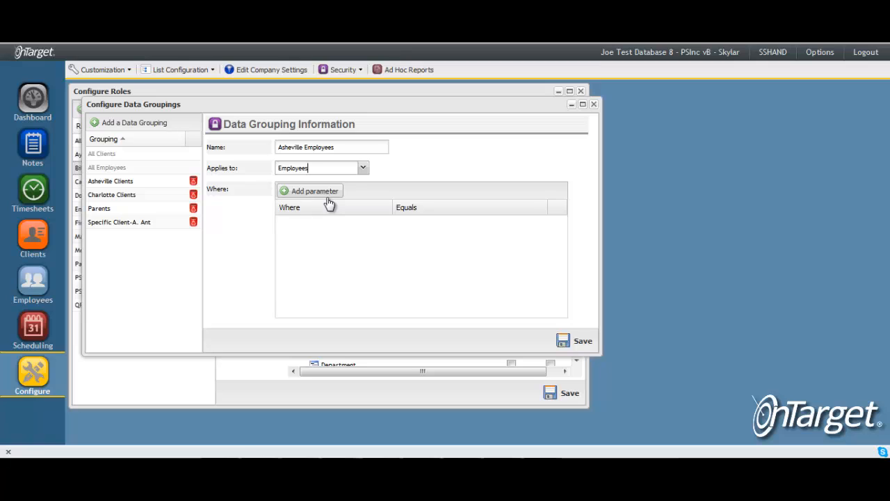
Add a parameter limiting the Asheville Employees grouping to Cost Center equal to Asheville, and save the grouping.
click(302, 195)
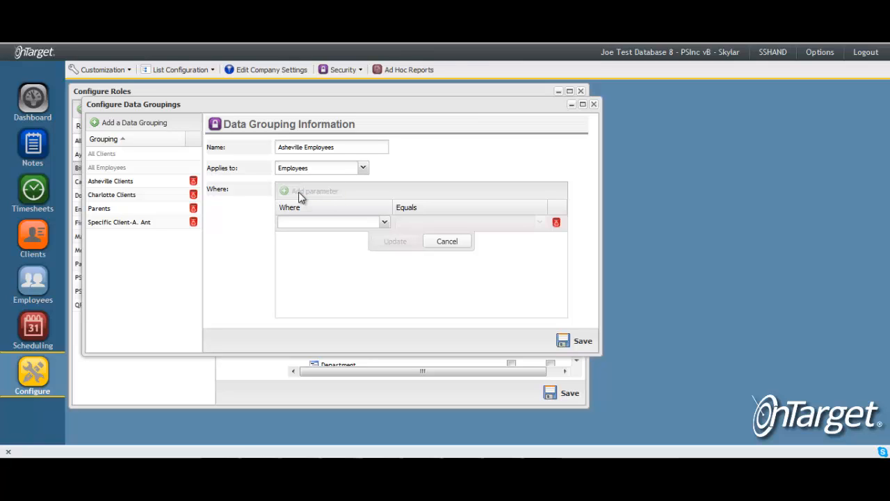
click(384, 222)
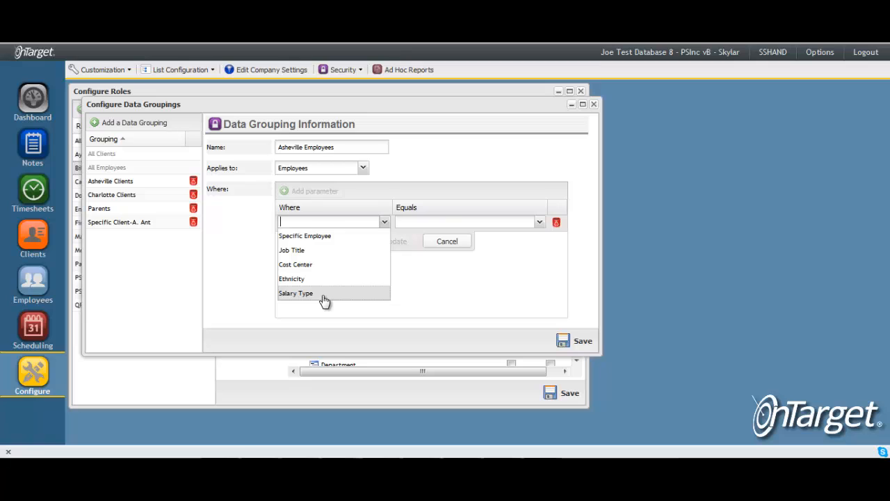
click(308, 265)
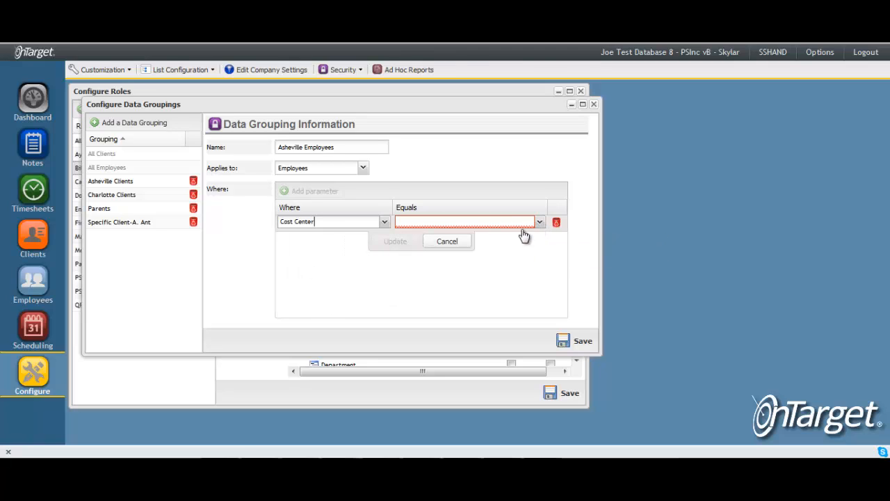
click(427, 222)
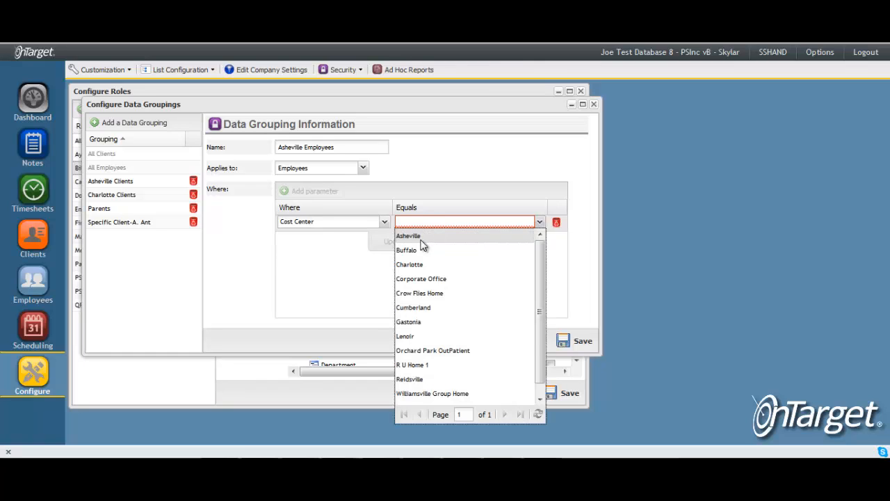
click(417, 232)
click(395, 242)
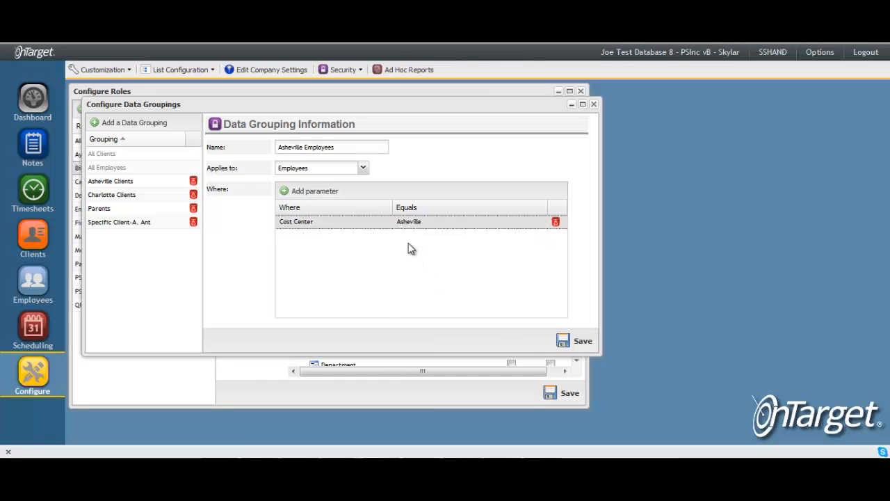
click(575, 342)
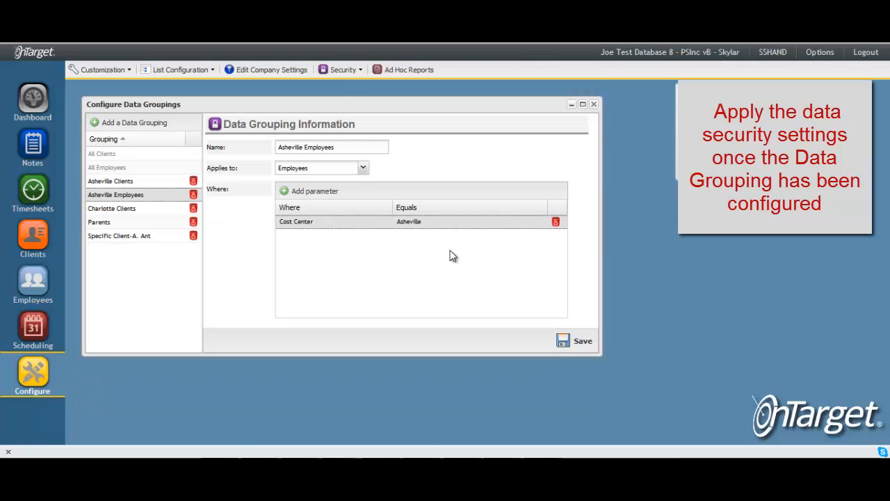
Open the role configuration and show the Aym Release Access role's data security settings for the Asheville Employees grouping.
click(356, 72)
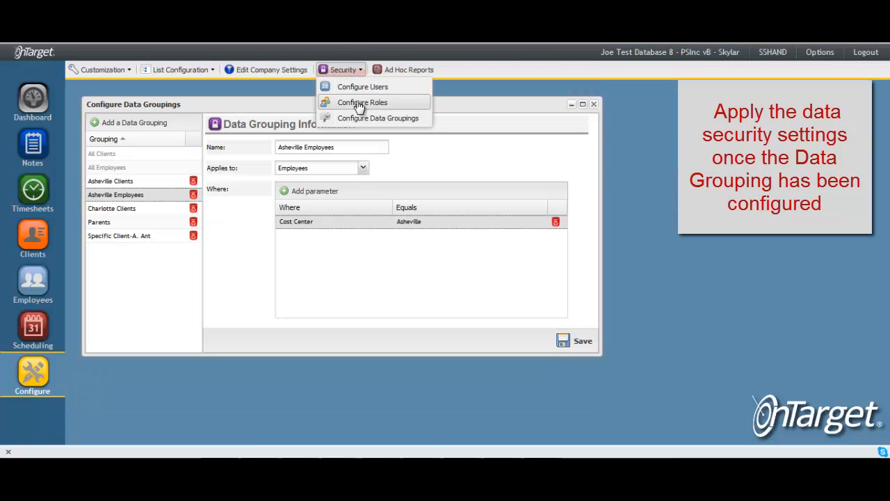
click(360, 102)
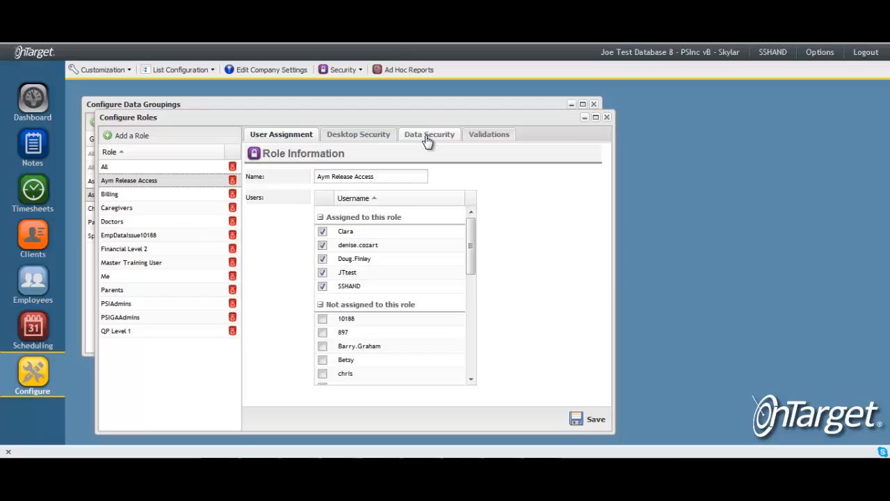
click(427, 136)
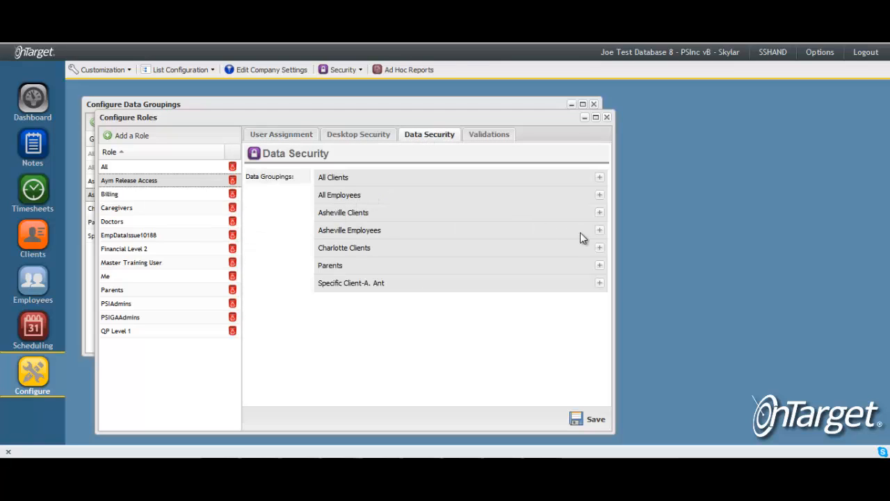
click(599, 230)
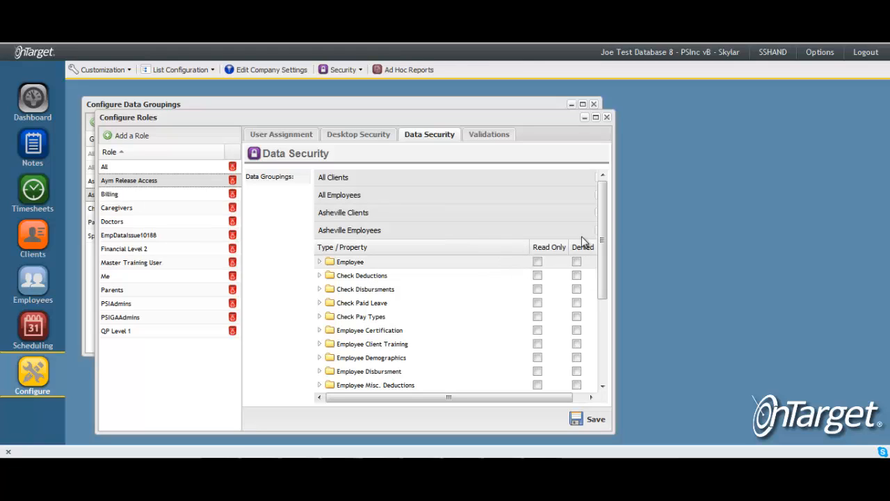
Open the Contact Support request form.
click(818, 53)
mouse_move(818, 160)
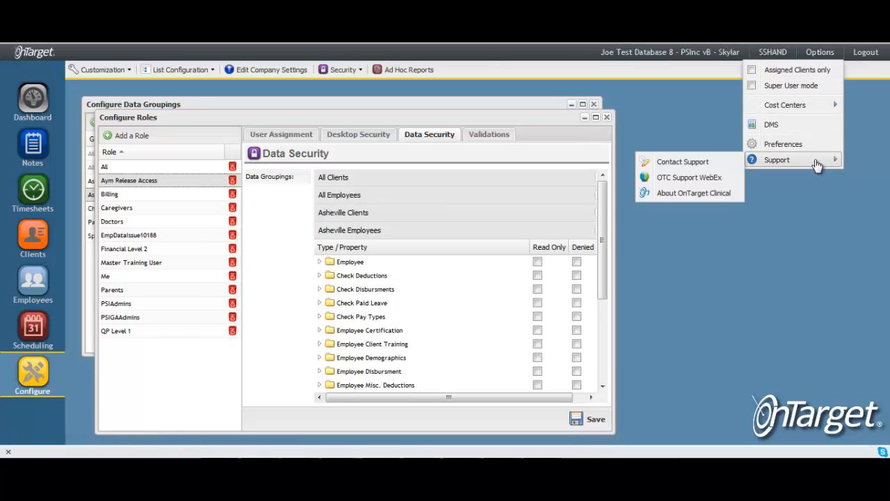
click(678, 168)
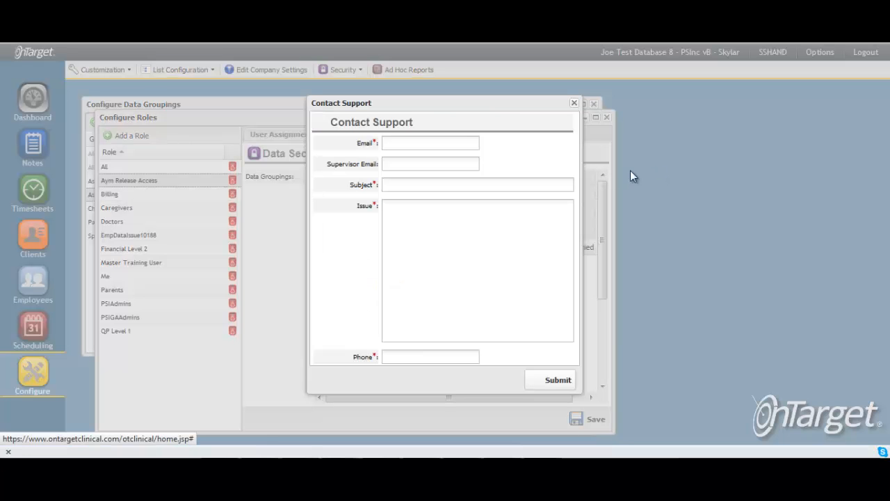